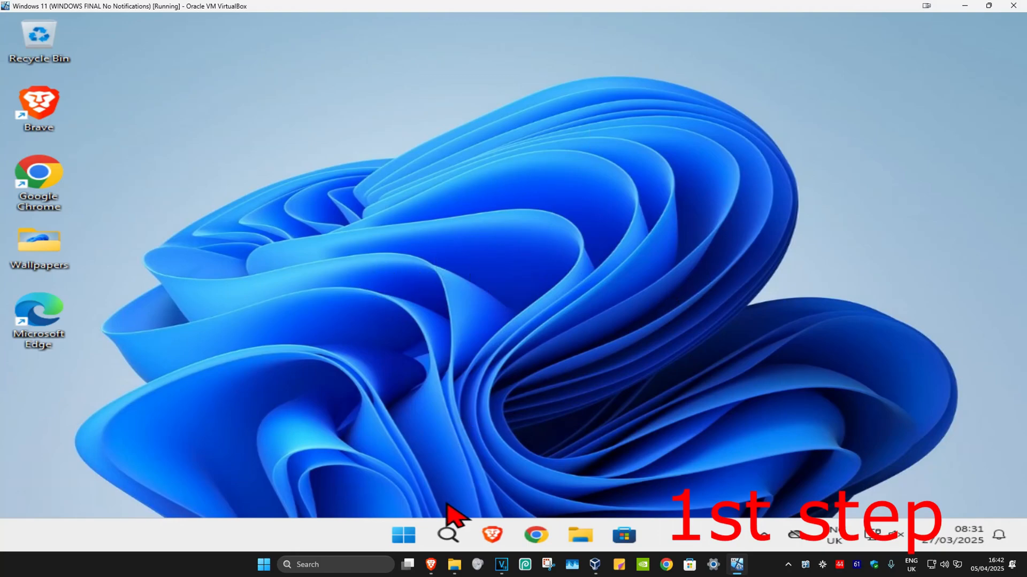
text(notificati)
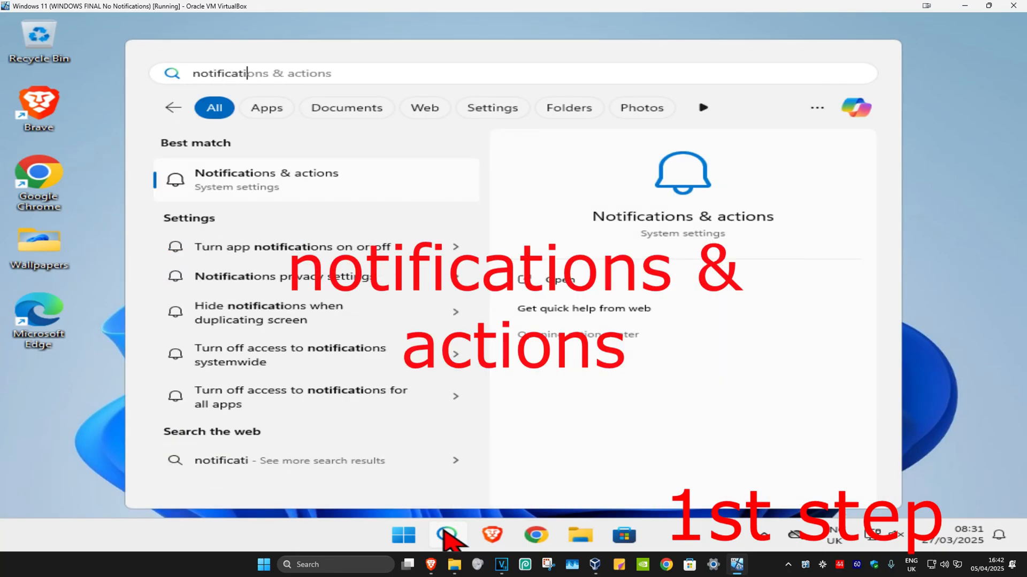
text(ons and ac)
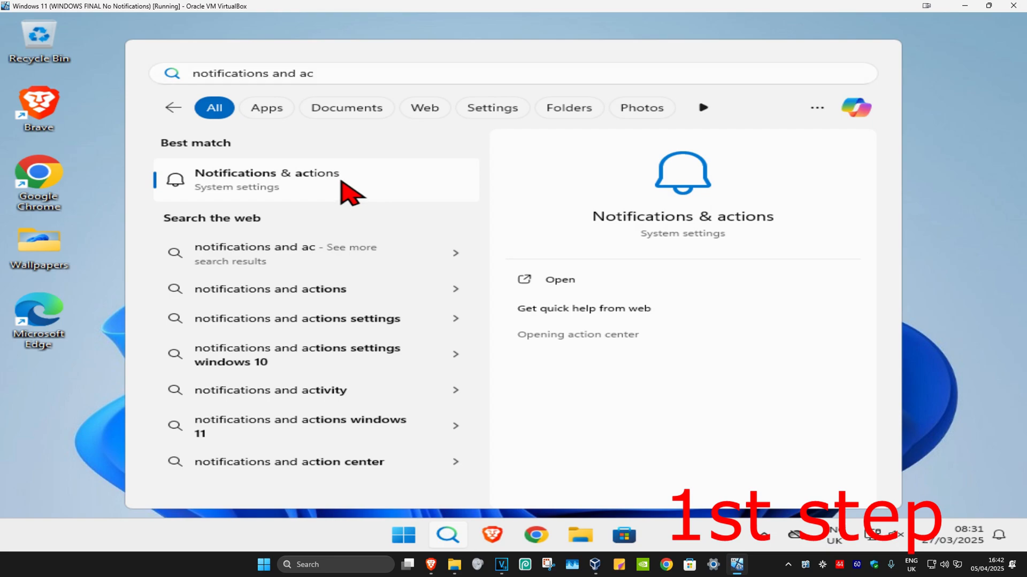
Untick 'Get tips and suggestions when using Windows' under Notifications additional settings
click(343, 183)
scroll(510, 161, down, 3)
scroll(509, 188, down, 2)
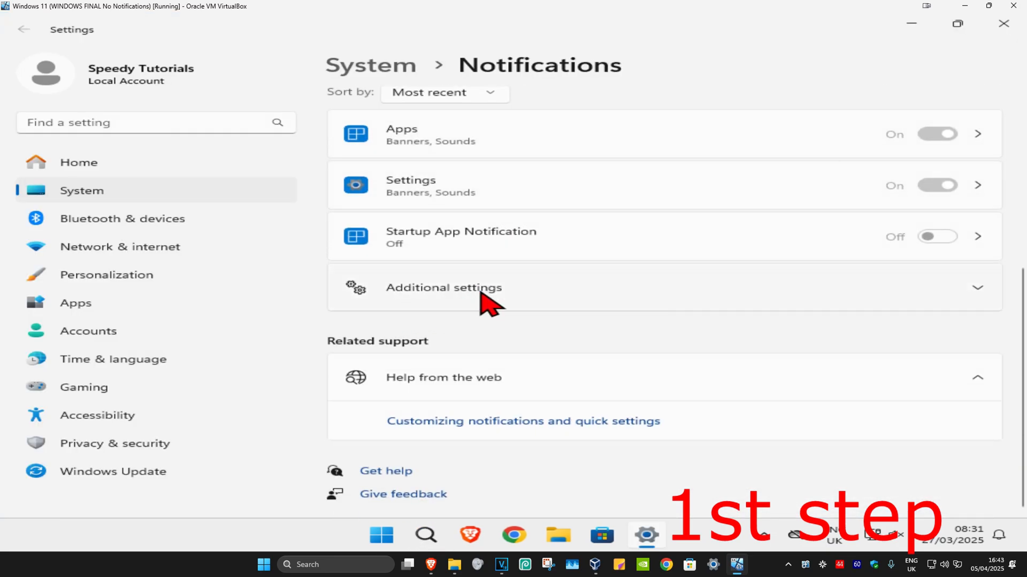
click(974, 290)
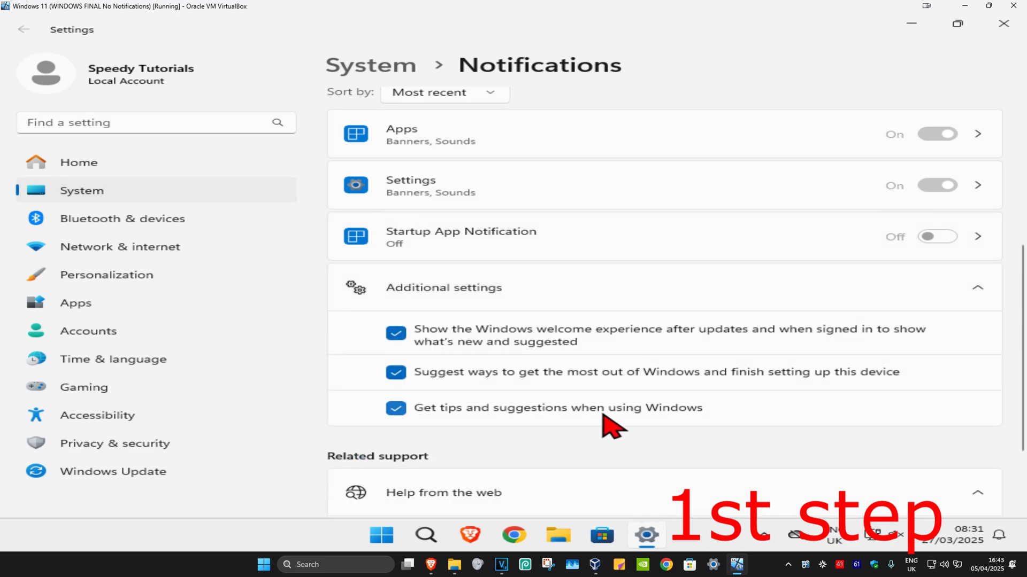
click(380, 406)
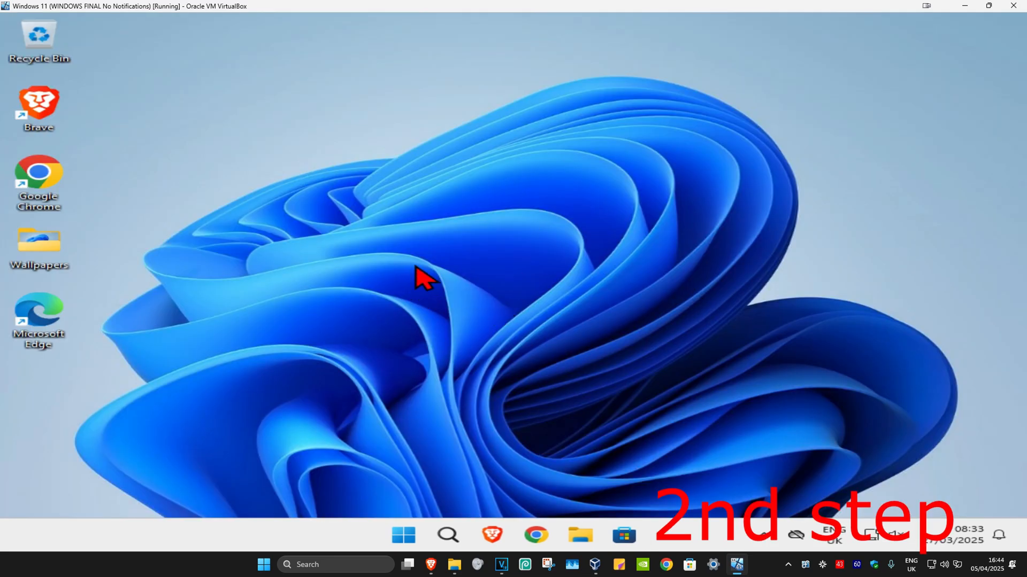
Search 'regis' and launch Registry Editor, approving the User Account Control prompt
click(454, 532)
text(regis)
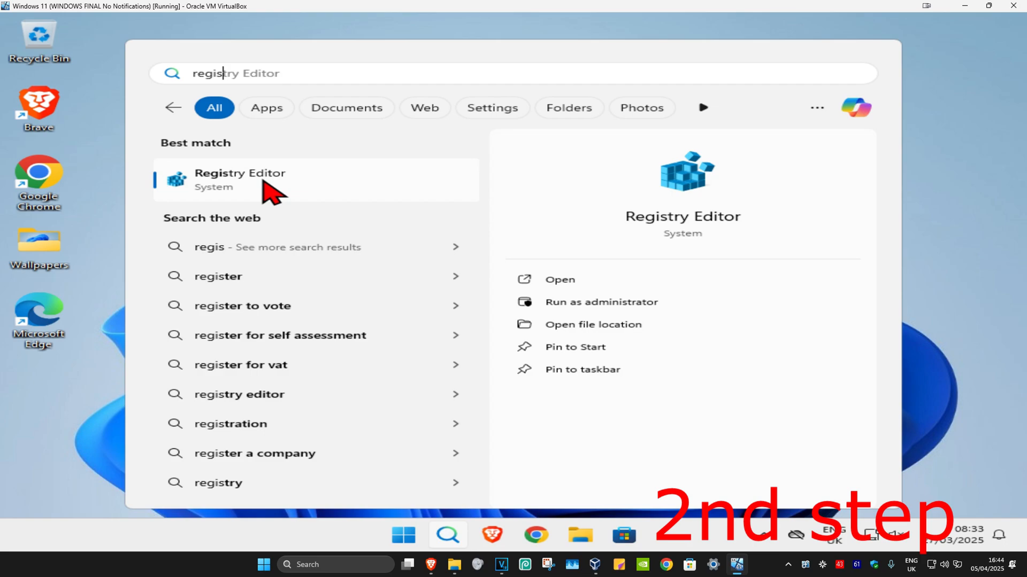
click(650, 301)
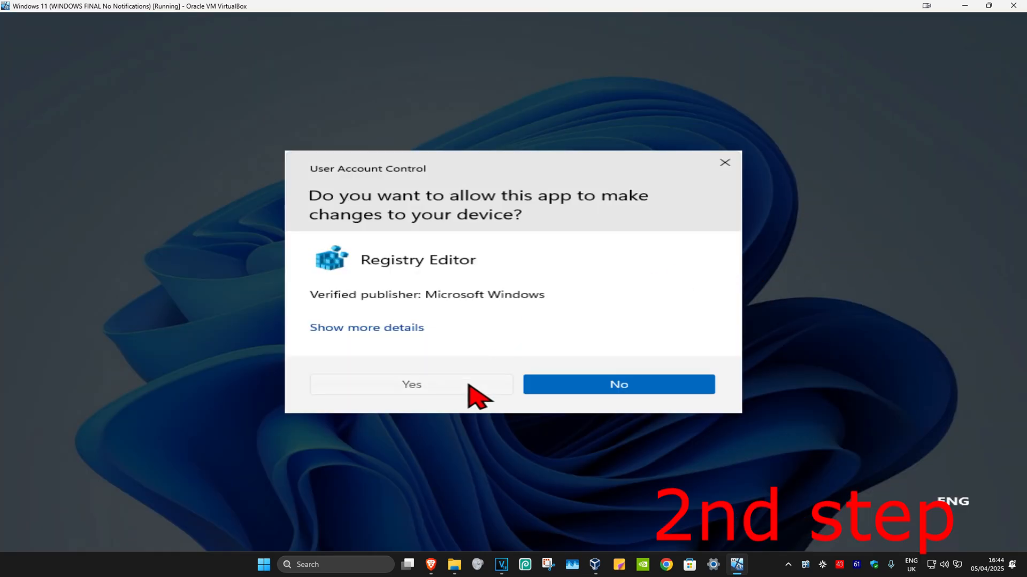
click(470, 385)
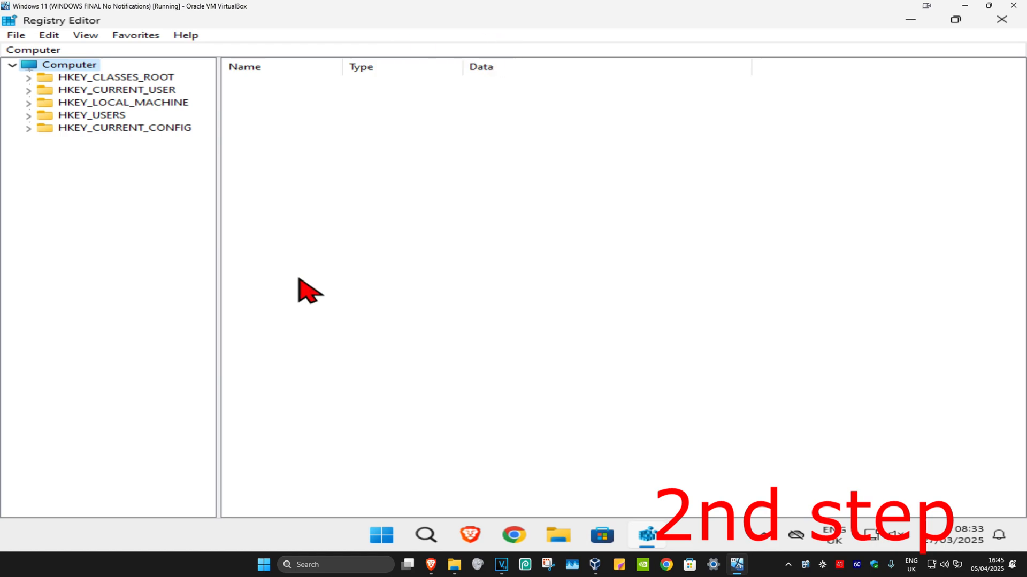
Navigate the tree to HKEY_LOCAL_MACHINE\SYSTEM\CurrentControlSet\Services and expand it
click(82, 103)
click(29, 103)
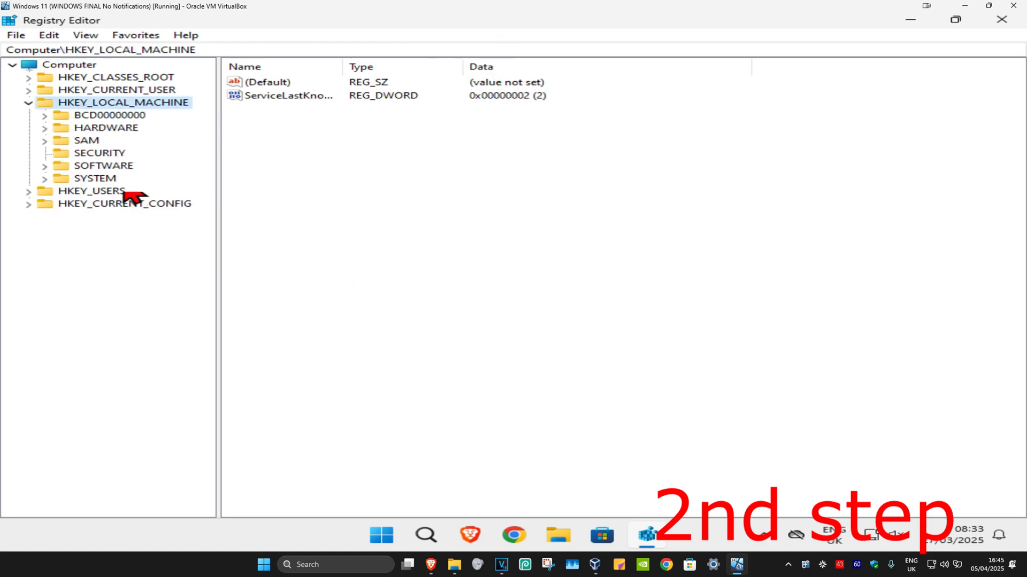
click(58, 178)
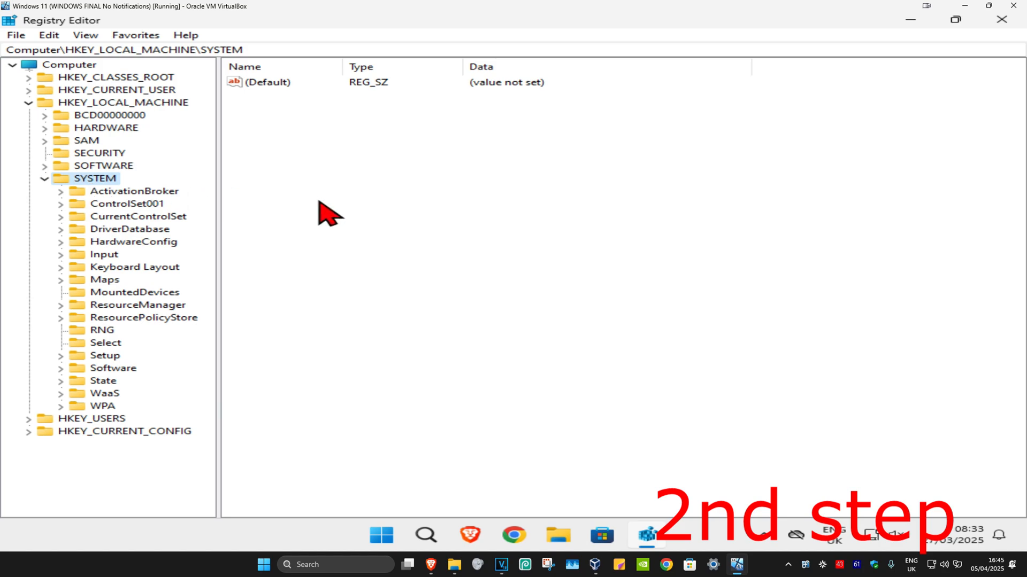
click(120, 217)
click(60, 217)
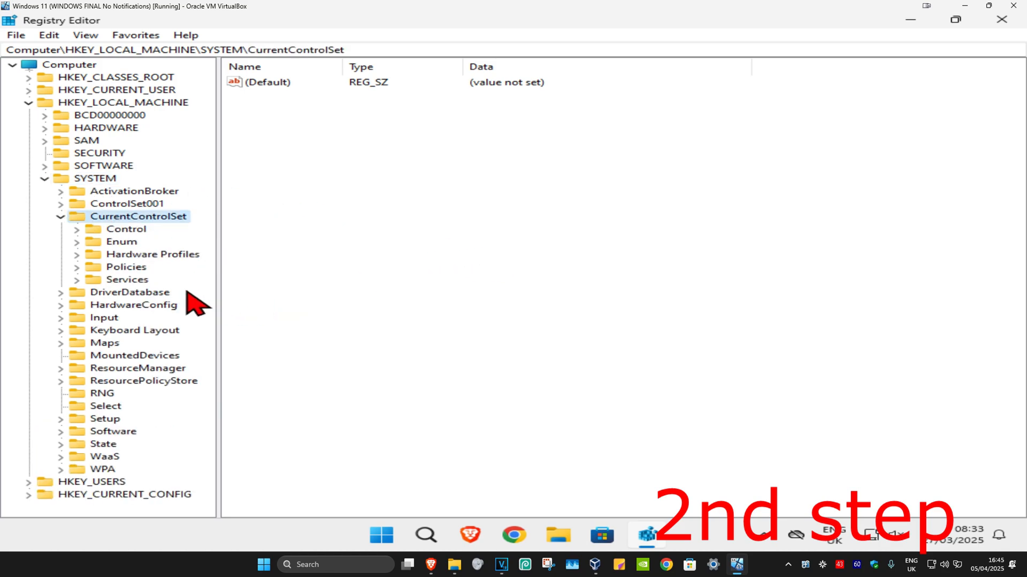
click(126, 279)
click(77, 280)
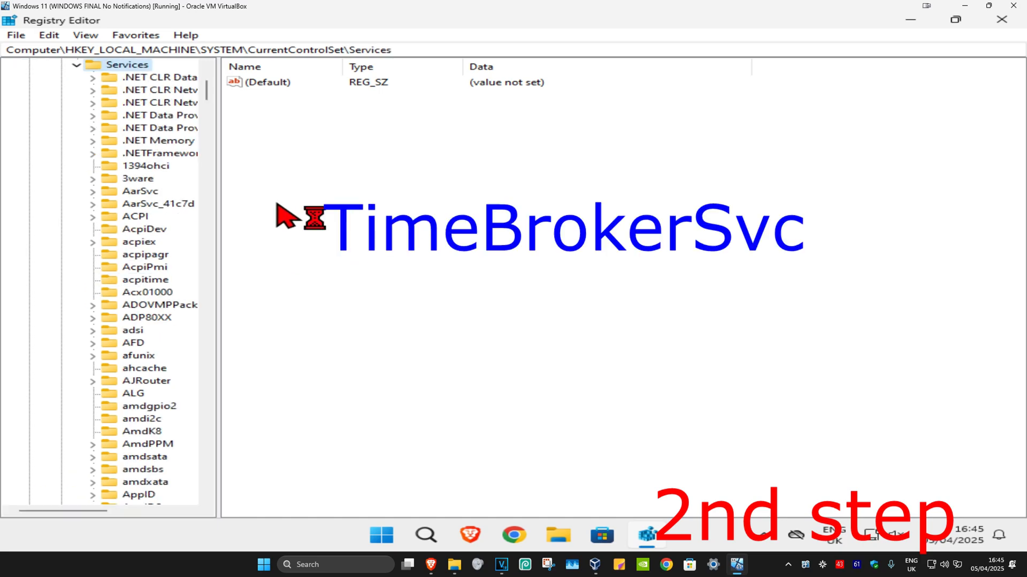
Widen the tree pane and select the TimeBrokerSvc key to show its values
drag(217, 260, 285, 261)
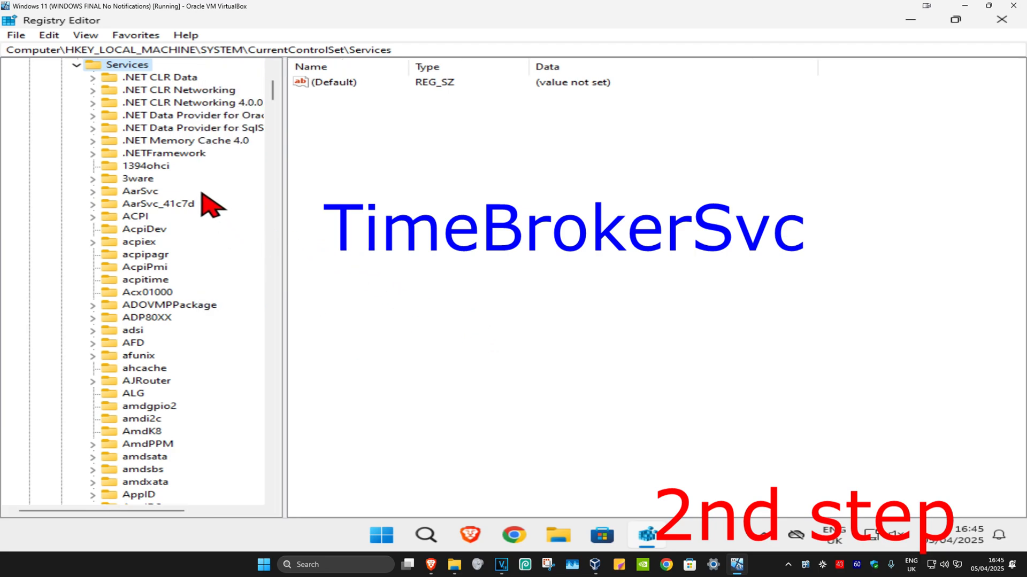
drag(273, 90, 255, 391)
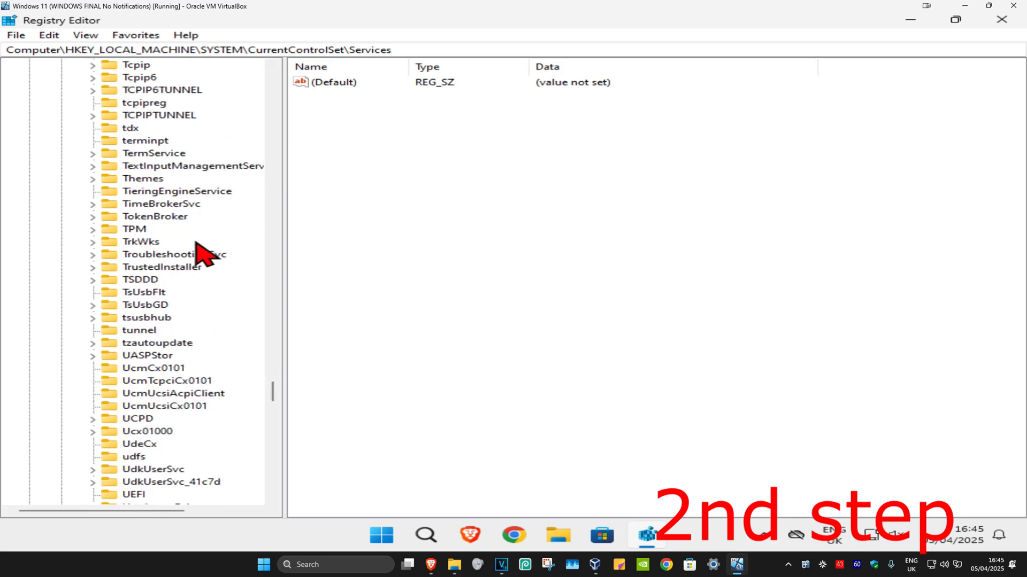
click(161, 204)
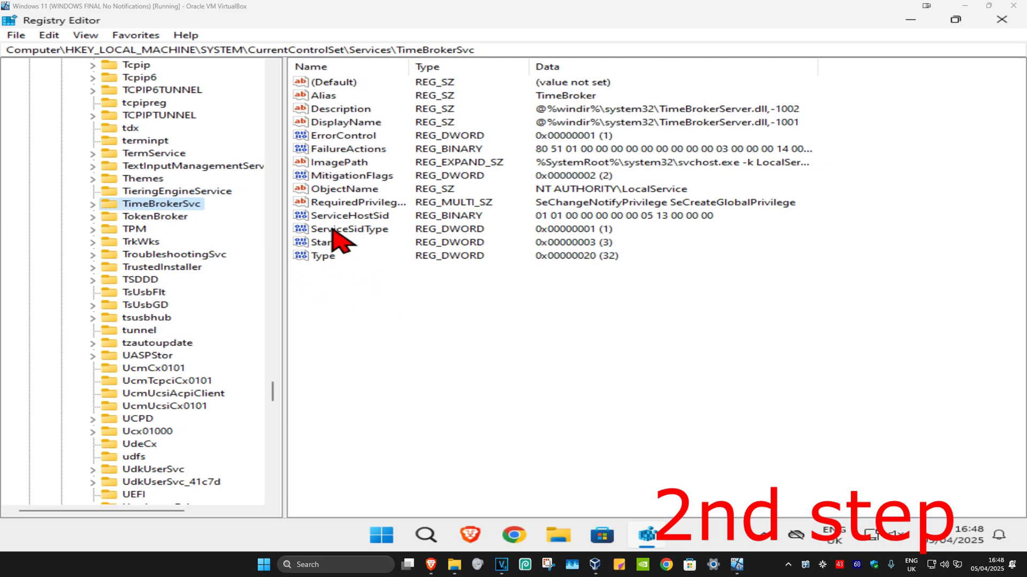
Change TimeBrokerSvc's Start DWORD value from 3 to 4 and confirm
double_click(321, 243)
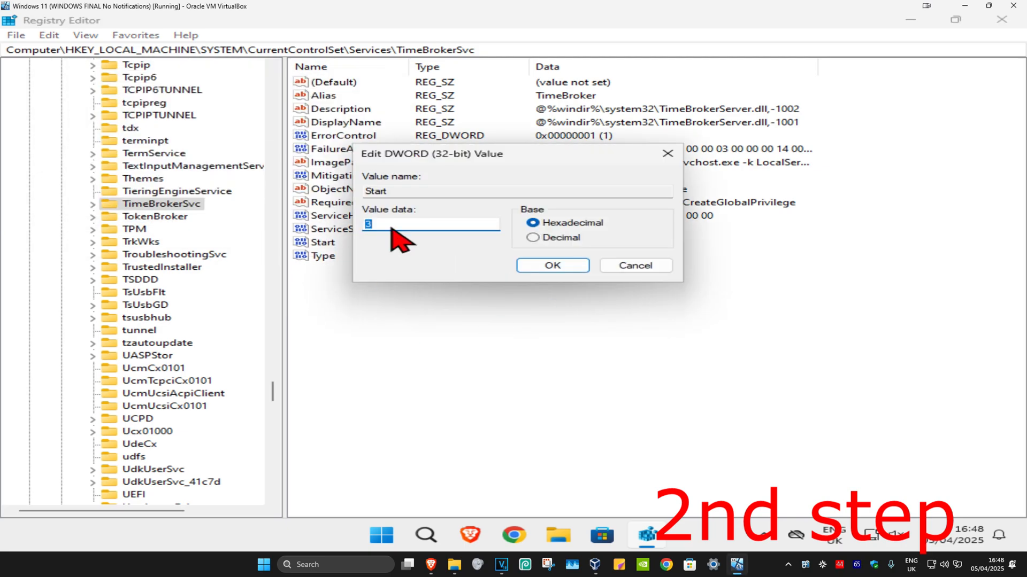
key(BackSpace)
click(384, 225)
text(4)
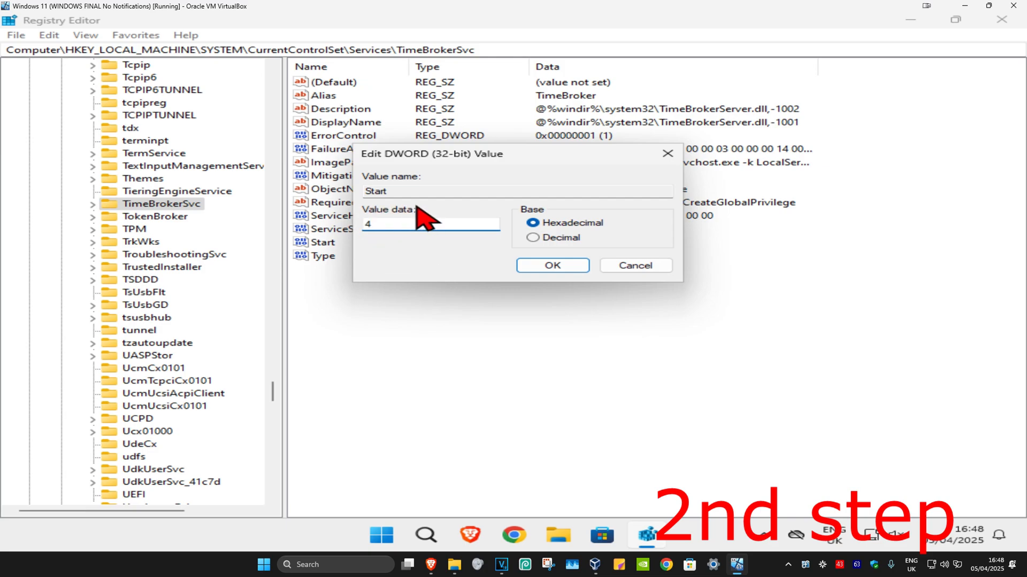
click(543, 265)
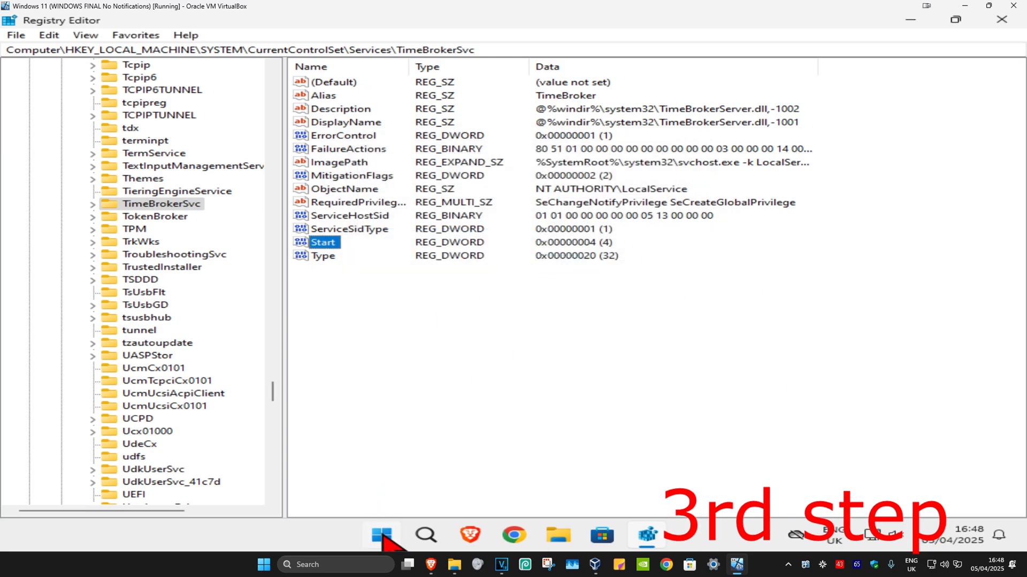
Restart the PC from the Start menu's power options
click(388, 535)
click(773, 486)
click(758, 457)
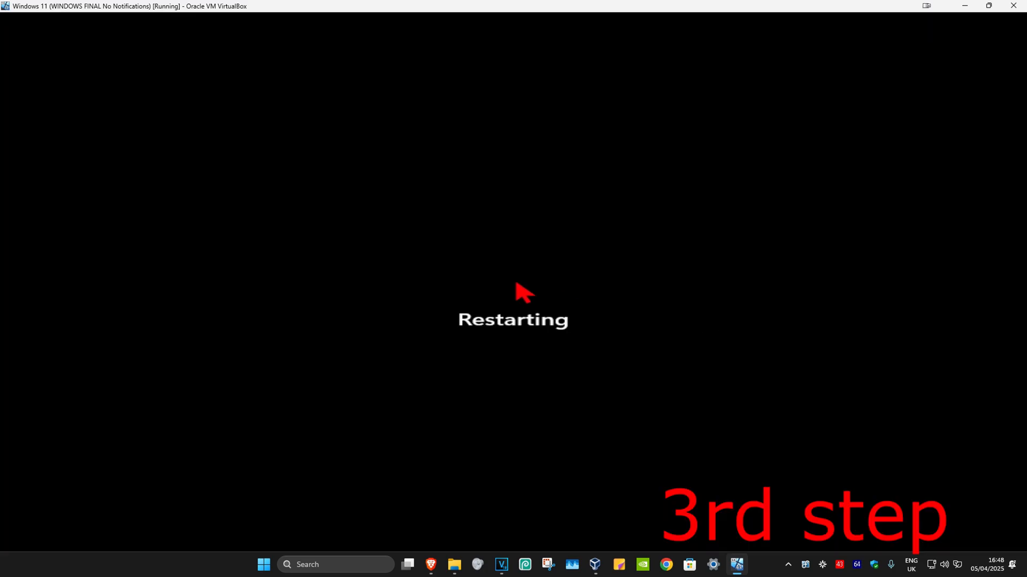